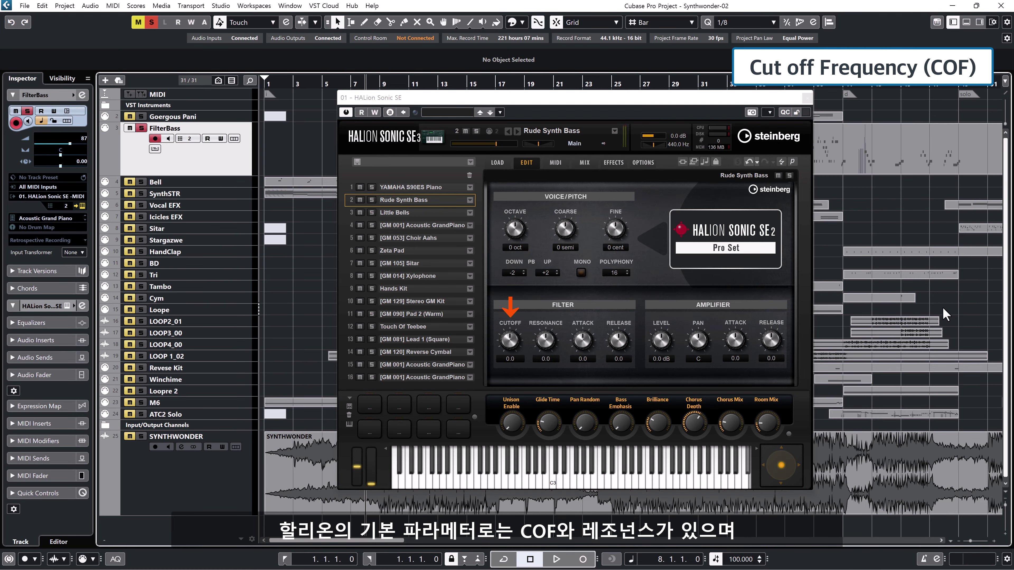
Step: Play the FilterBass track while sweeping the Rude Synth Bass filter cutoff and resonance to hear their effect
key(space)
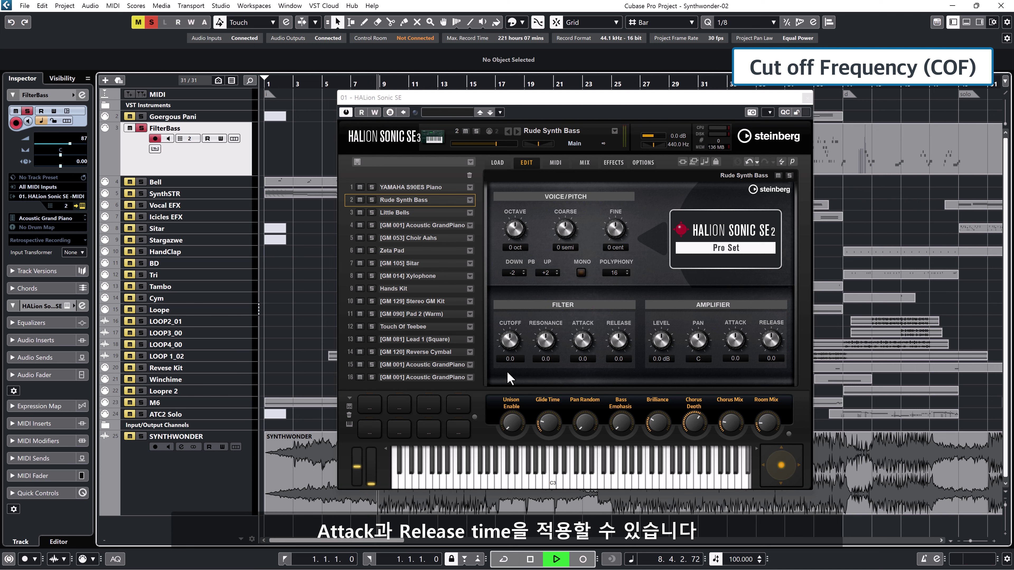
drag(506, 346, 530, 331)
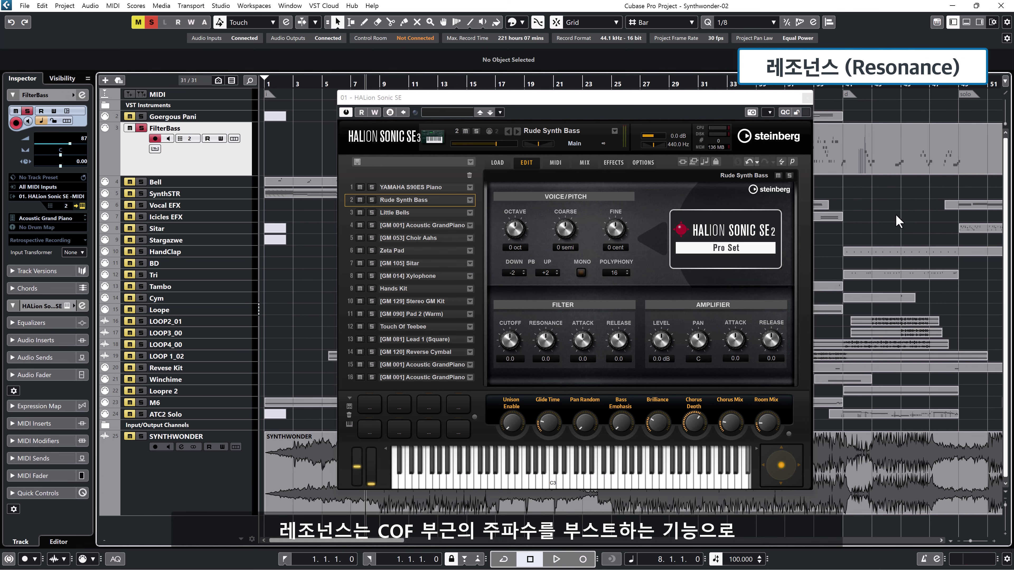
key(space)
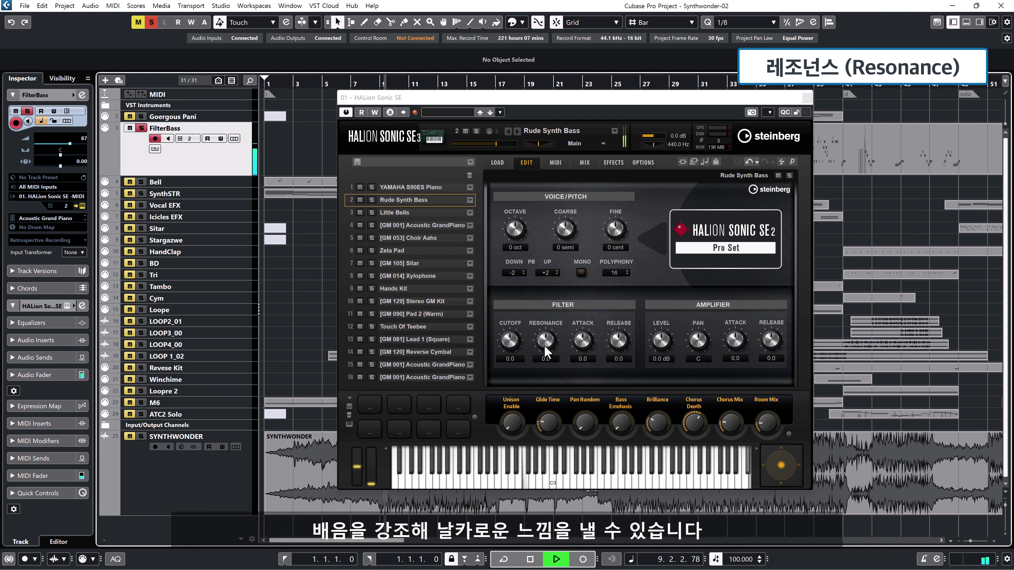
click(546, 337)
drag(545, 337, 569, 377)
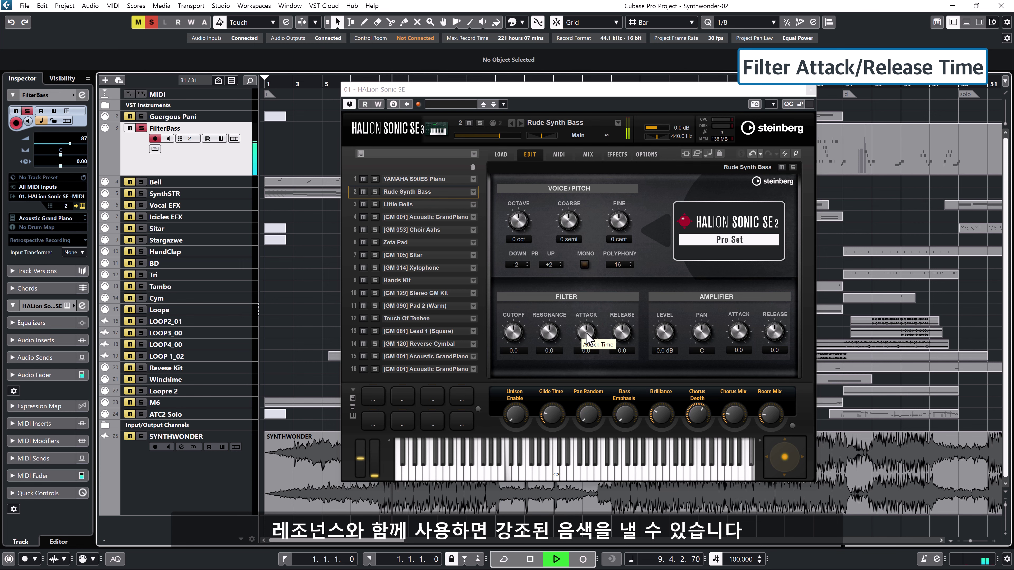
Step: Lower the Rude Synth Bass filter attack to -100.0 during playback, then sweep it back up
mouse_move(585, 328)
mouse_down()
mouse_move(590, 311)
mouse_move(594, 369)
mouse_up()
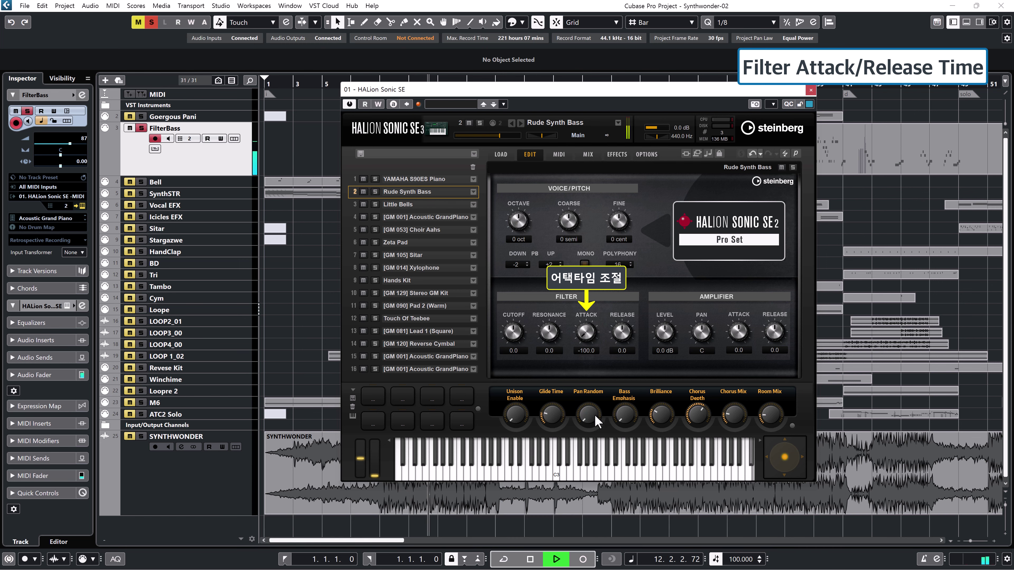
drag(597, 421, 549, 313)
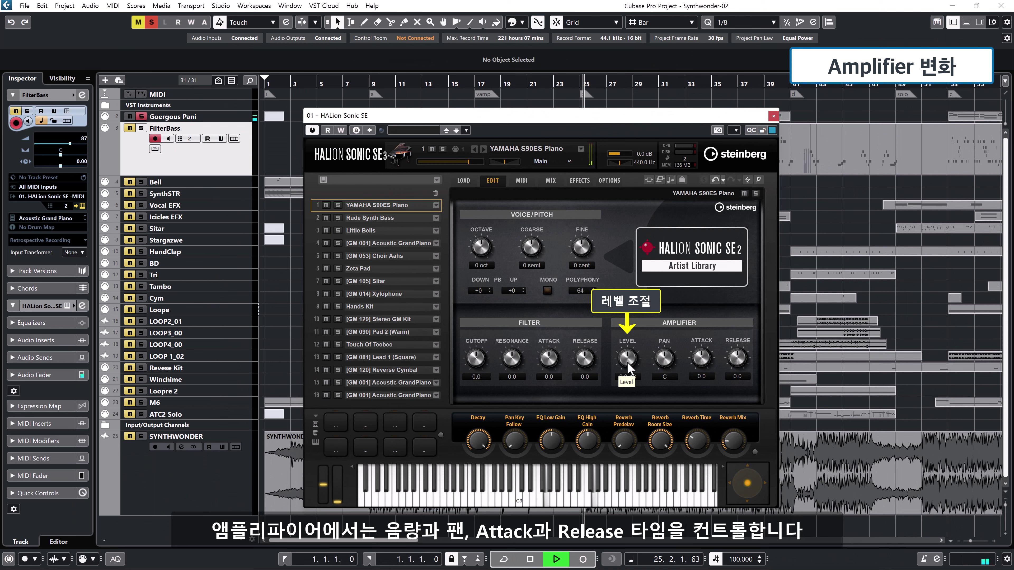
Step: Try the piano's amplifier level at about -26.1 dB and its pan at about R46, resetting each to its default
drag(628, 362, 636, 389)
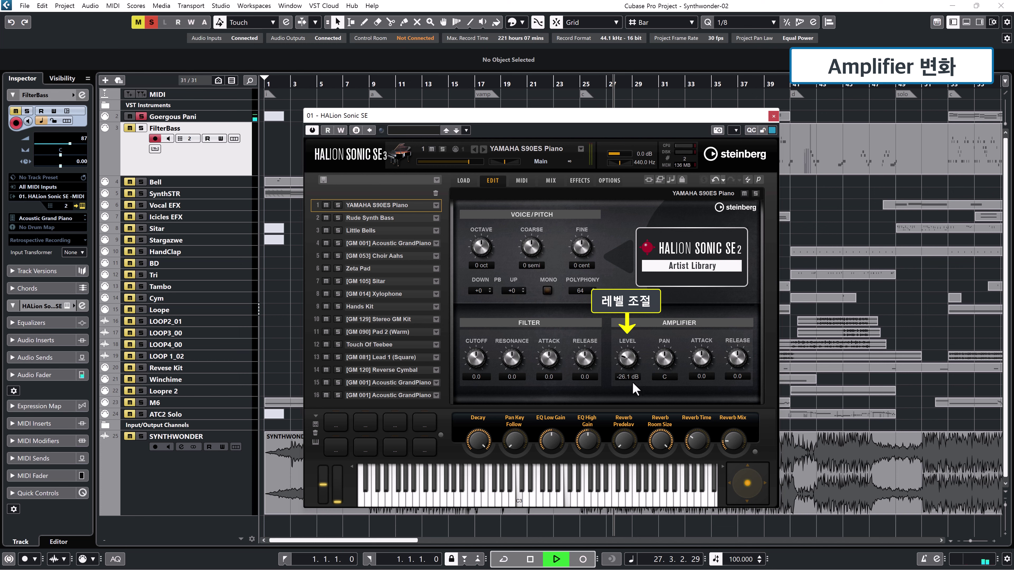
ctrl+click(632, 358)
mouse_move(664, 370)
mouse_down()
mouse_move(671, 407)
mouse_move(672, 360)
mouse_up()
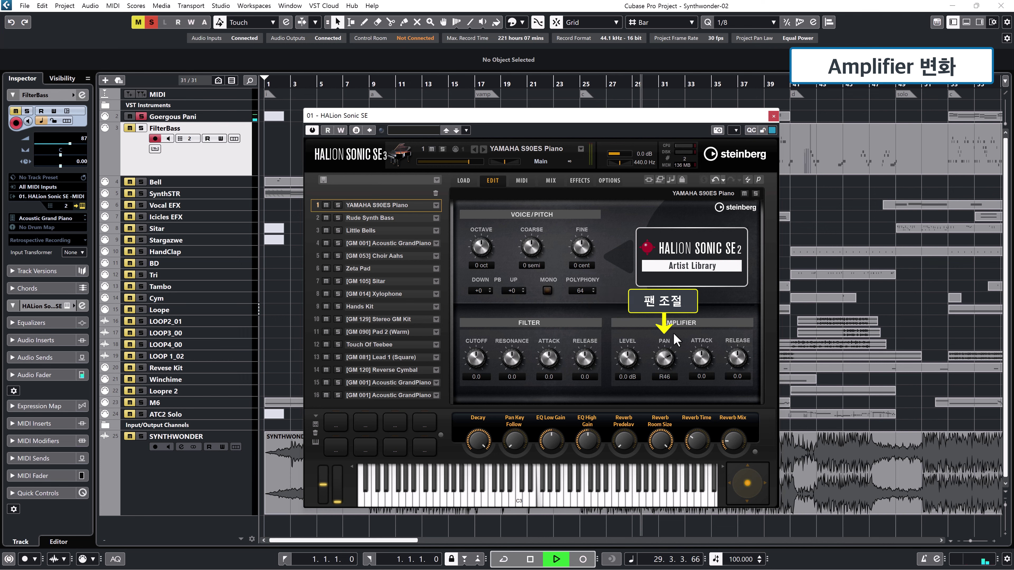
ctrl+click(664, 358)
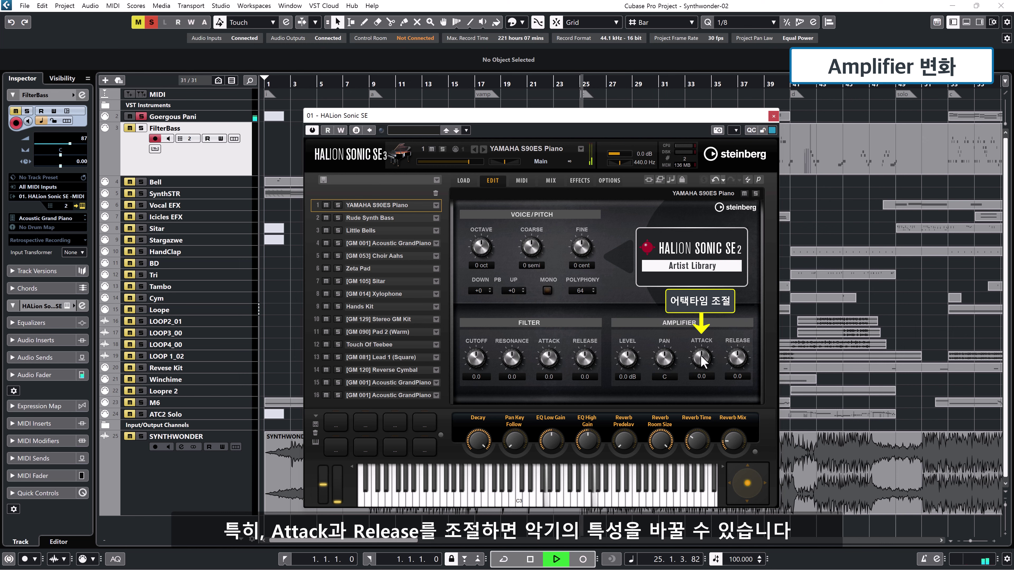
Step: Vary the YAMAHA S90ES Piano's amplifier attack and release times during playback
drag(700, 355, 740, 329)
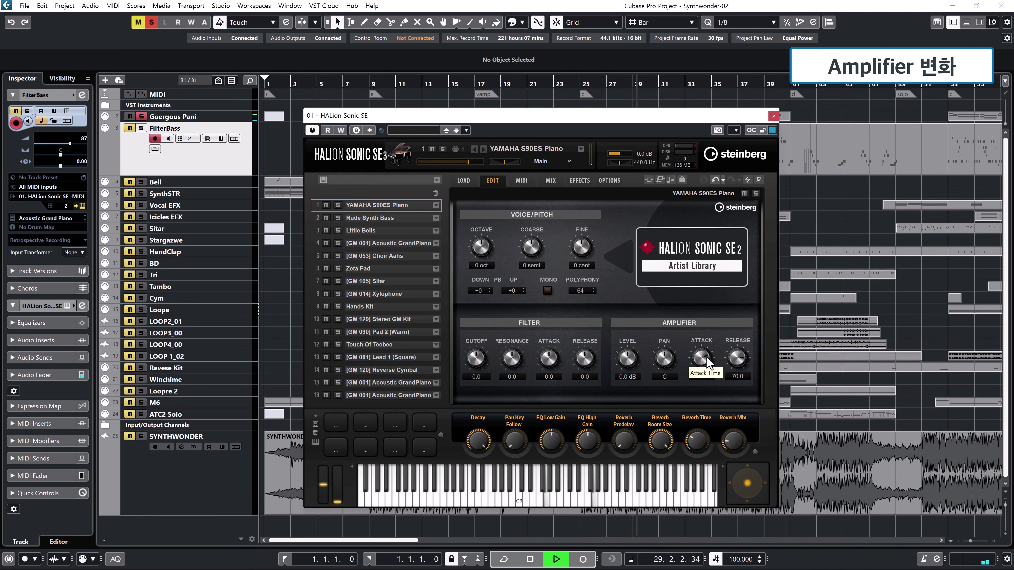
drag(706, 362, 707, 394)
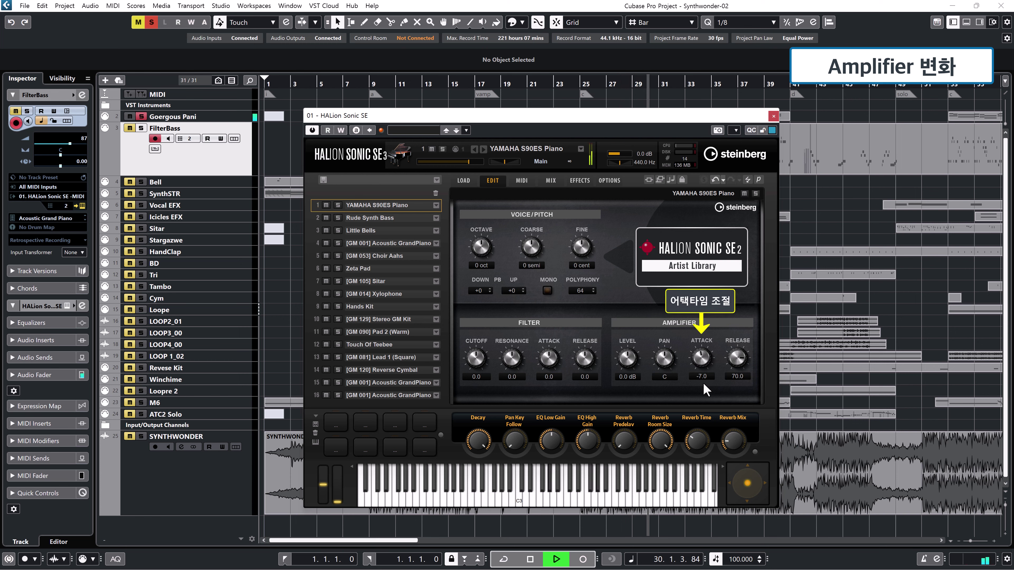
drag(738, 355, 742, 329)
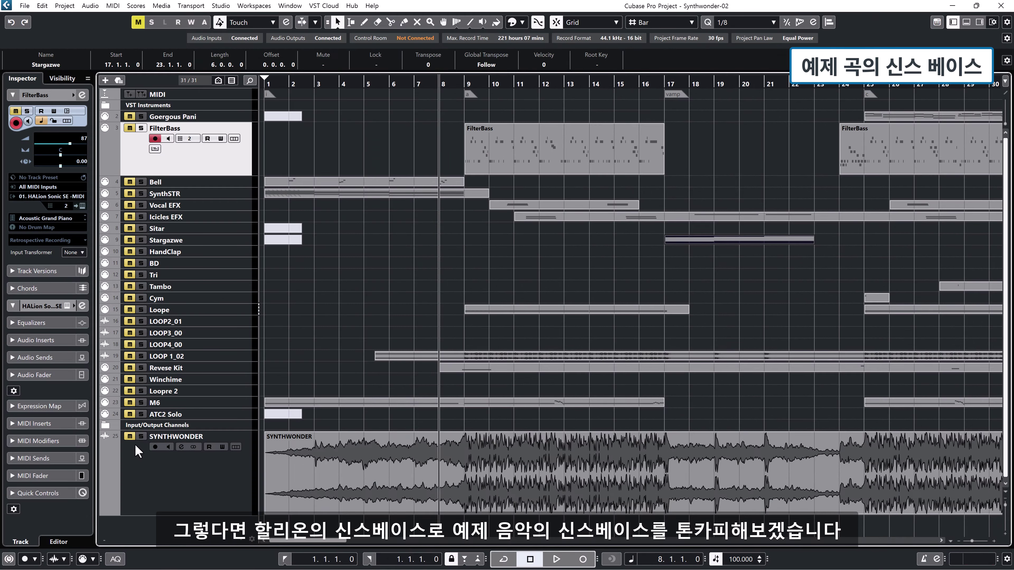
Step: Play the synth bass part and set the Rude Synth Bass filter cutoff to -19.0 and resonance to 22.0
key(space)
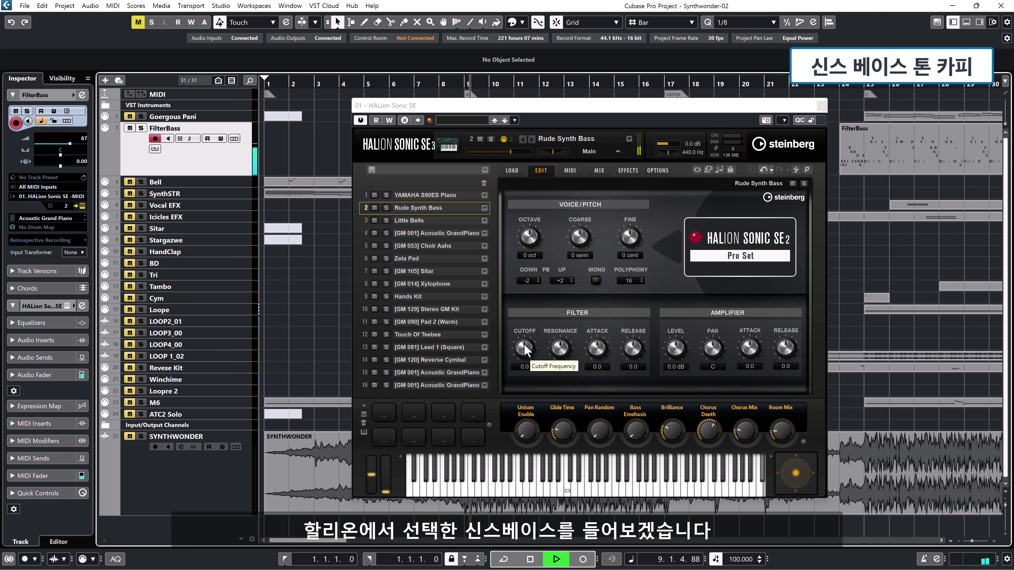
drag(526, 351, 563, 344)
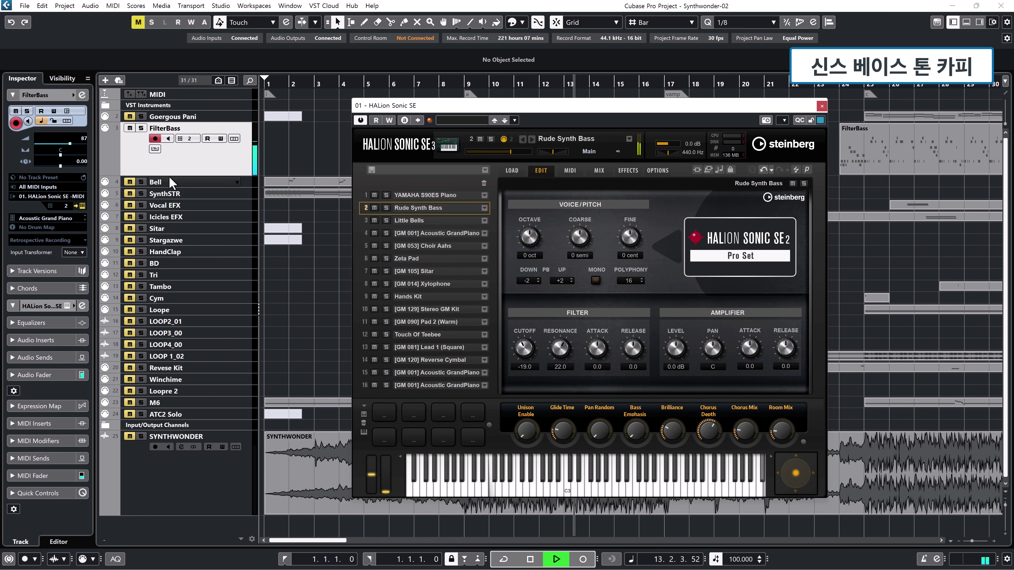
Step: Compare the synth bass with the soloed SYNTHWONDER reference track, and play the reference from bar 5 to hear its moving filter
click(142, 435)
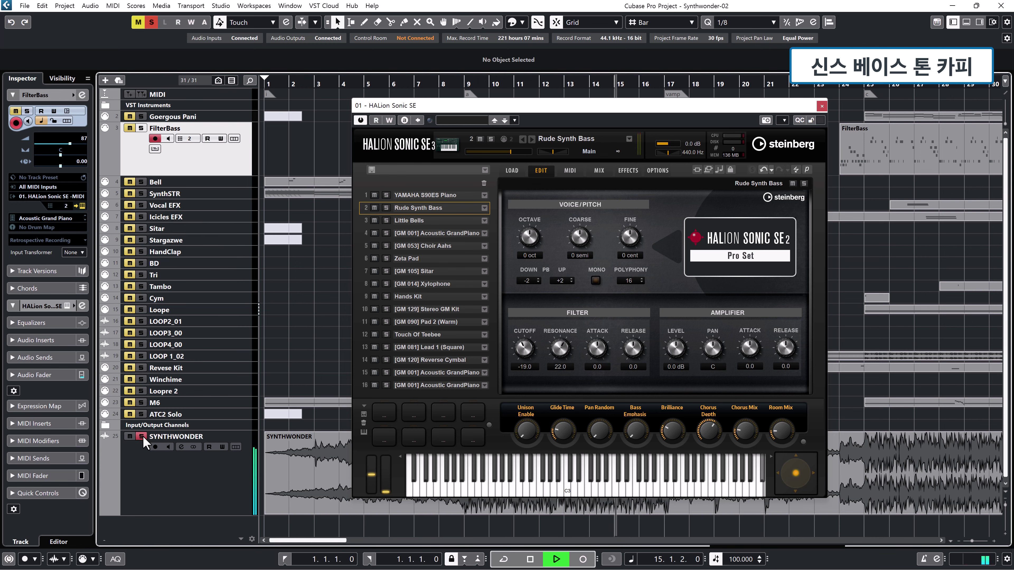
click(142, 435)
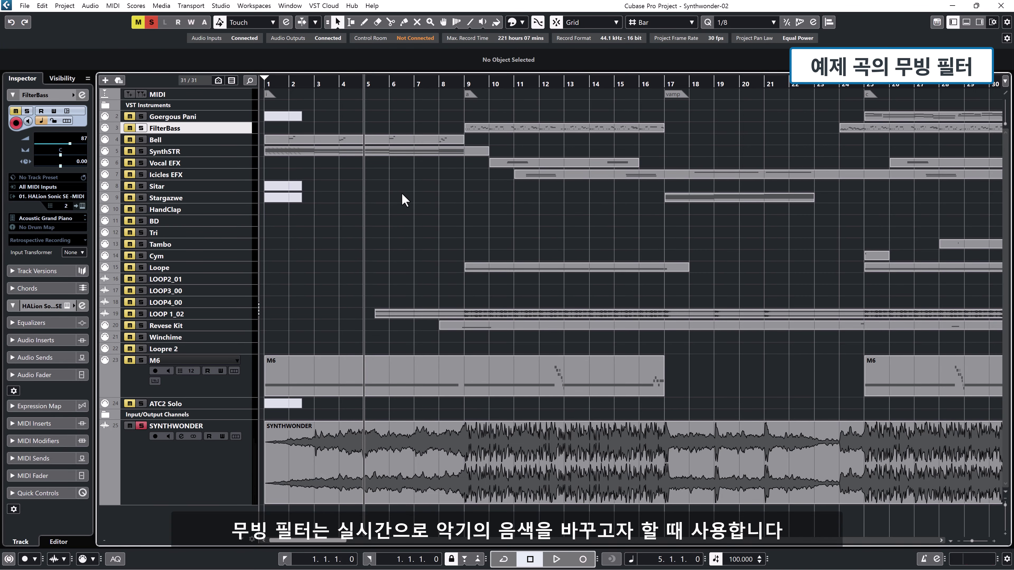
key(space)
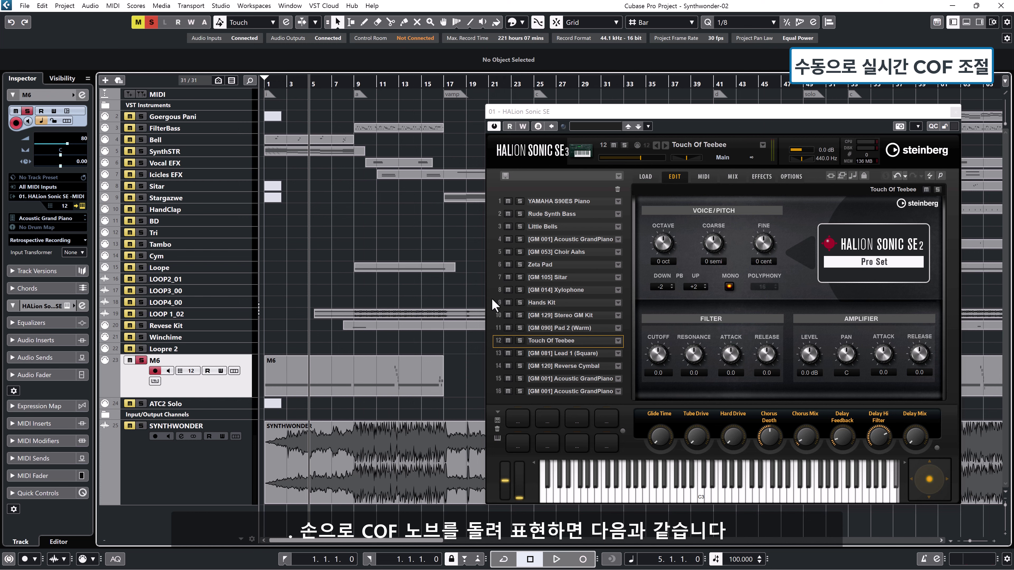
Step: Play the M6 track from bar 5 while sweeping the Touch Of Teebee filter cutoff by hand
key(space)
mouse_move(665, 354)
mouse_down()
mouse_move(662, 333)
mouse_move(662, 375)
mouse_move(671, 336)
mouse_up()
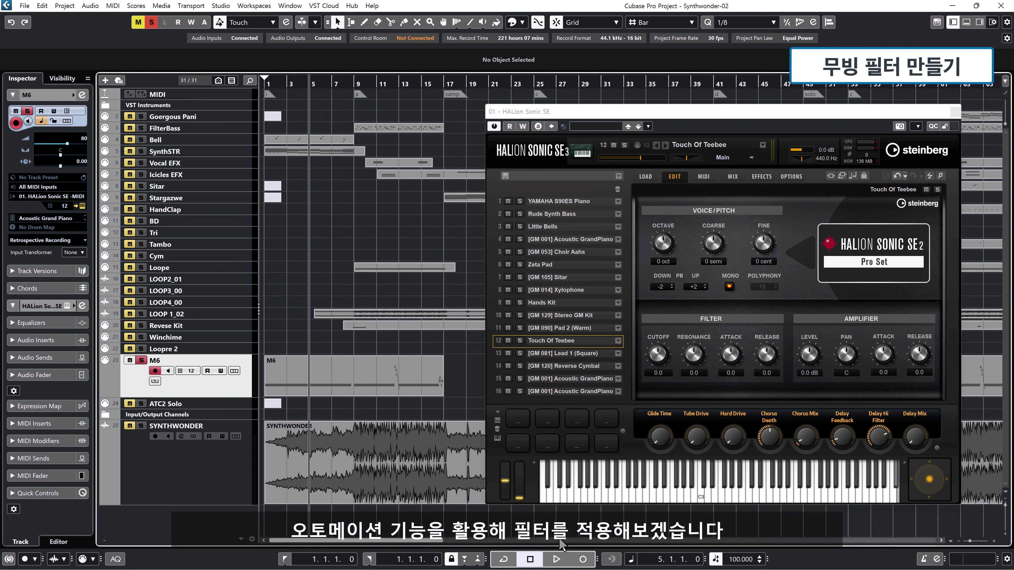
Step: Assign the Touch Of Teebee filter cutoff to a new automation parameter and show its automation track
right_click(659, 356)
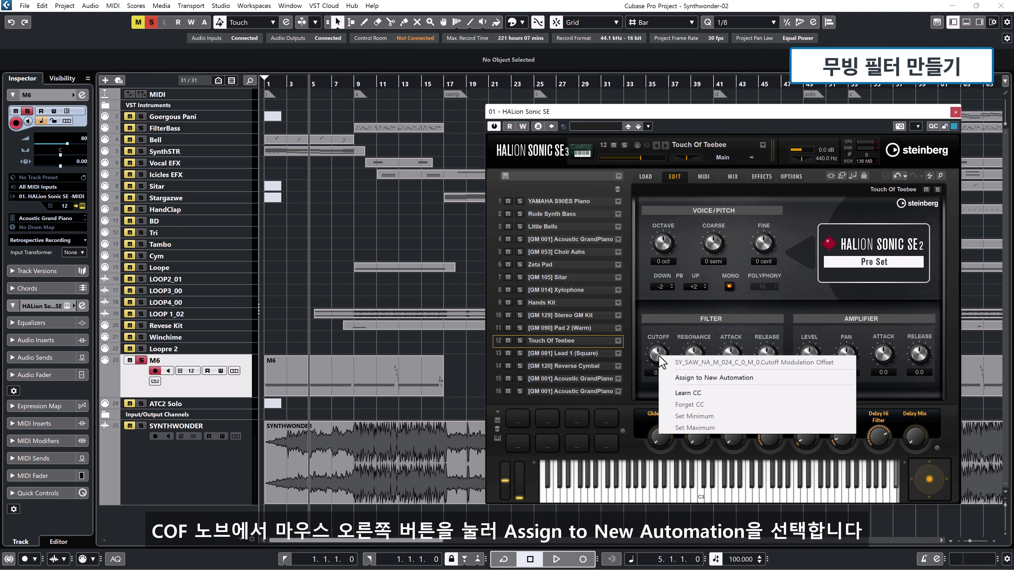
click(734, 376)
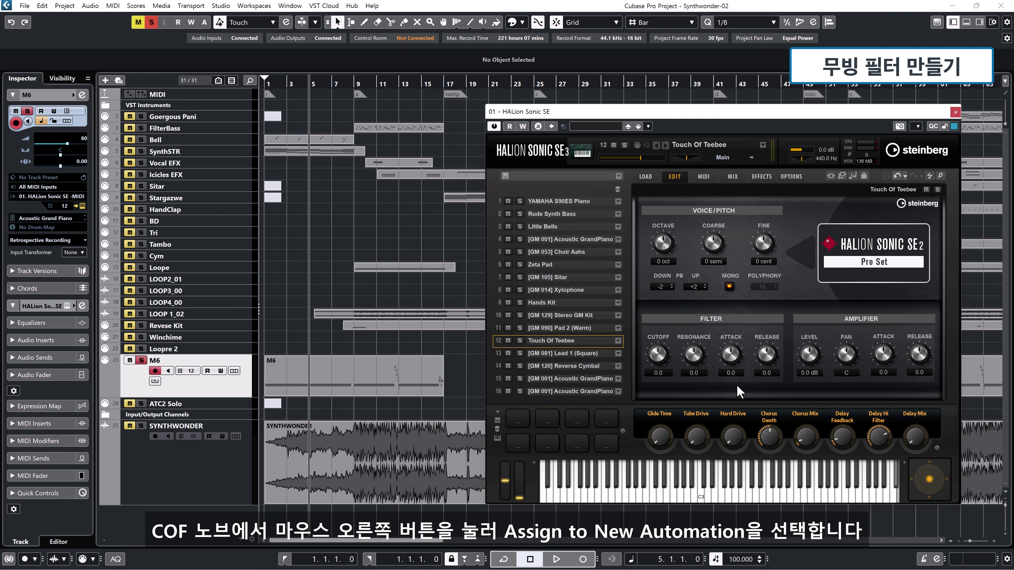
right_click(665, 357)
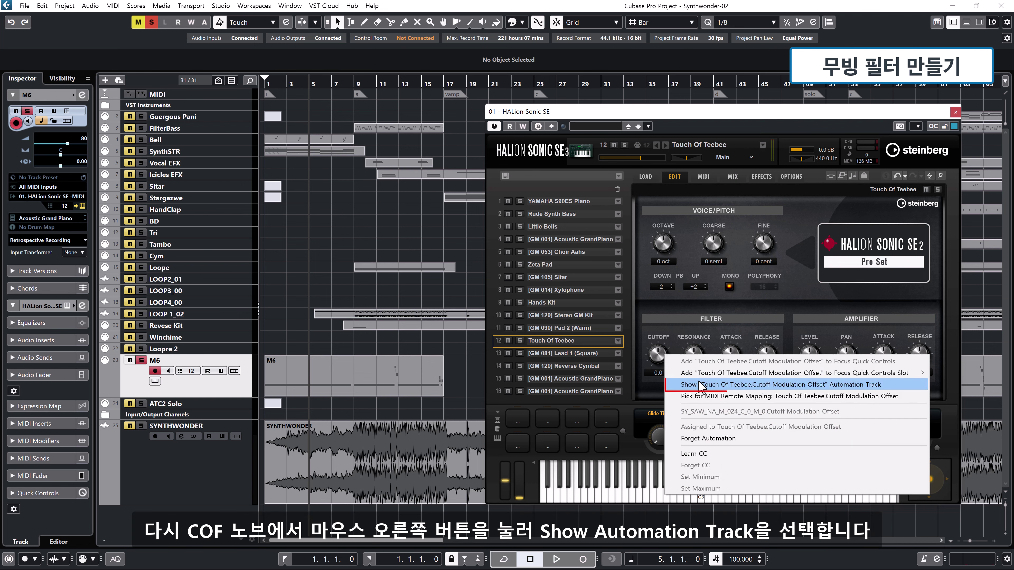
click(903, 385)
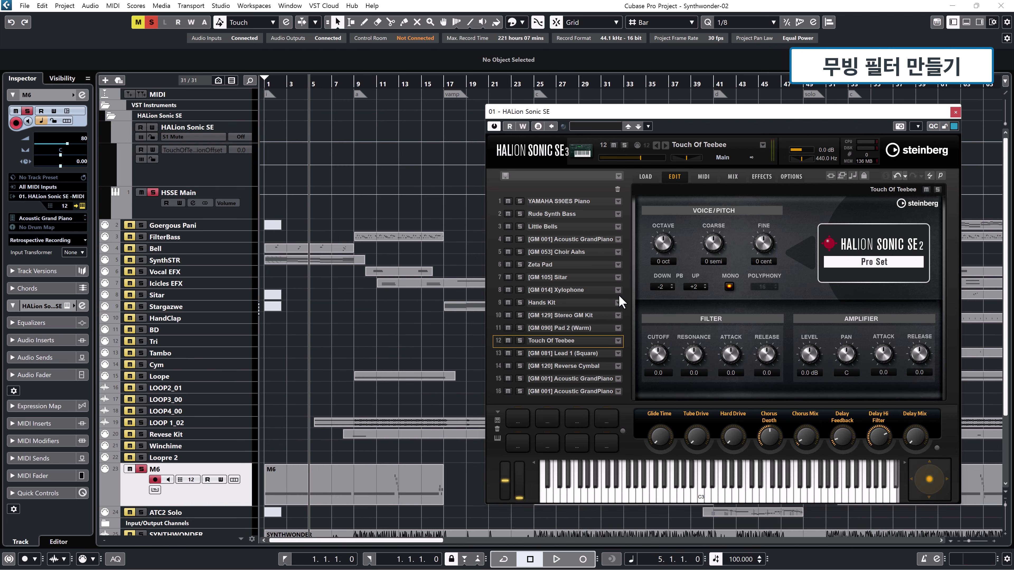
Step: Select the Touch Of Teebee cutoff automation track and enable automation writing on it
click(235, 176)
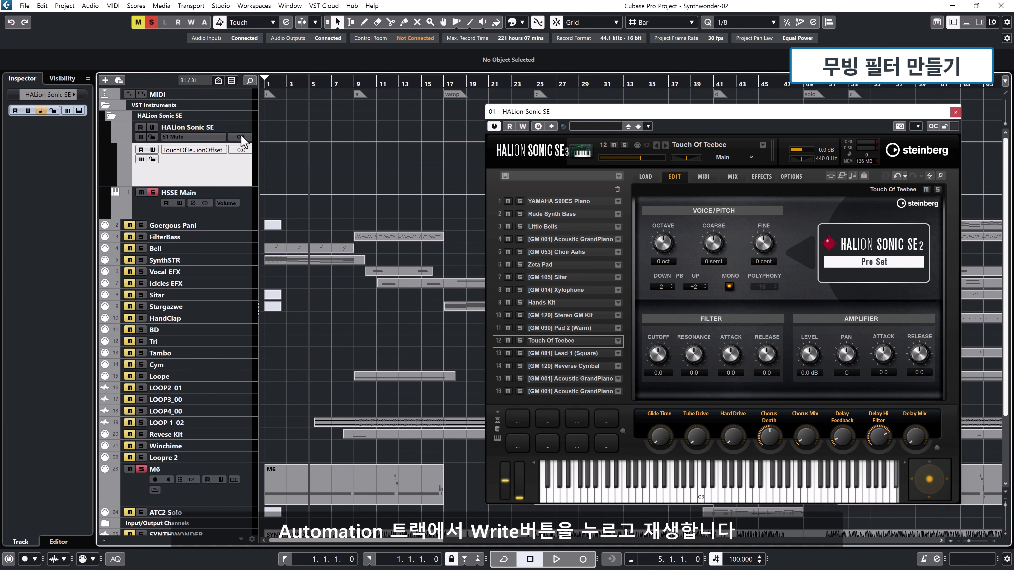
key(Escape)
click(154, 150)
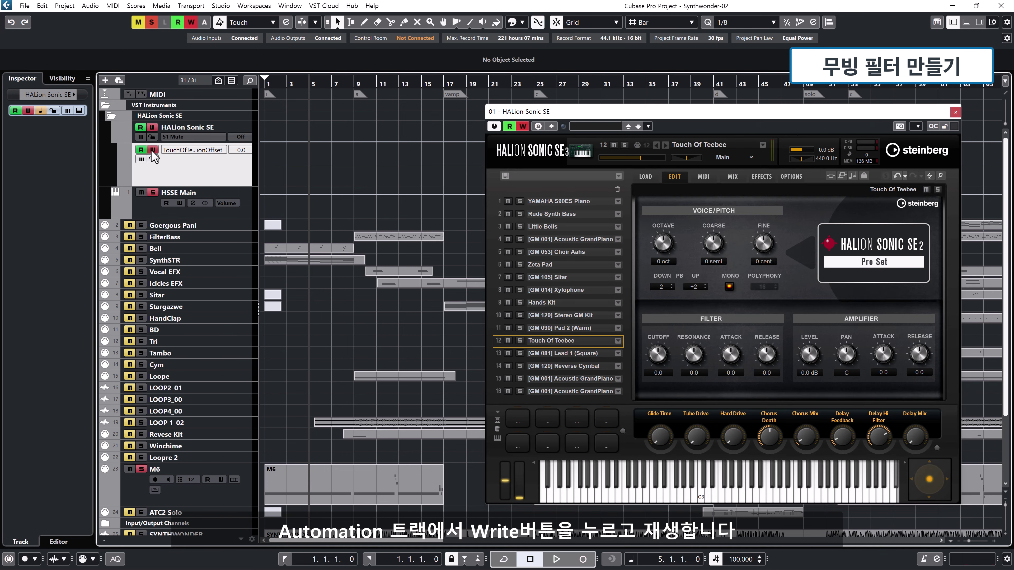
Step: Record cutoff automation from bar 5 by sweeping the filter cutoff up and down during playback, and stop playback
key(space)
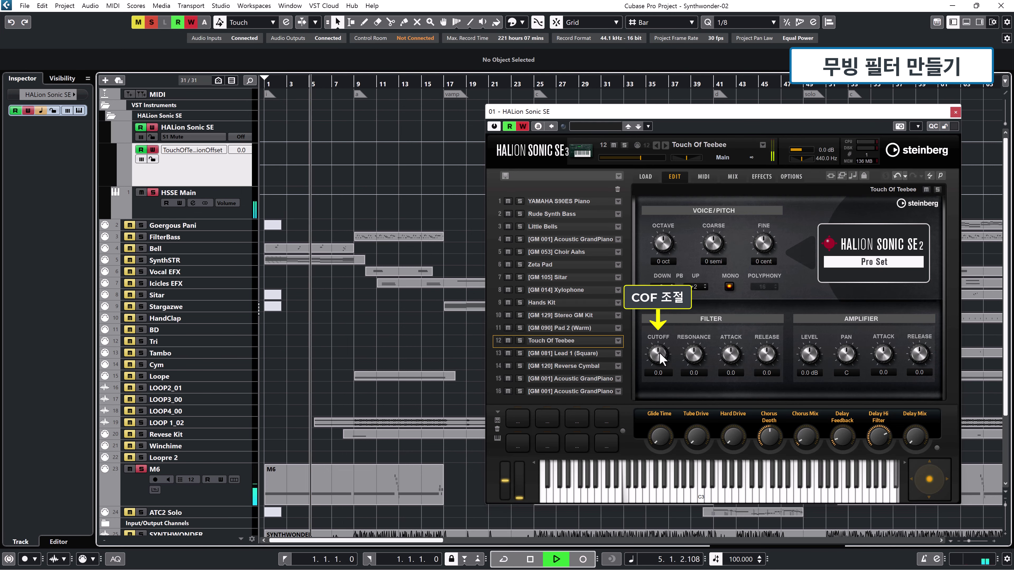
mouse_move(658, 353)
mouse_down()
mouse_move(660, 332)
mouse_move(663, 388)
mouse_move(668, 338)
mouse_up()
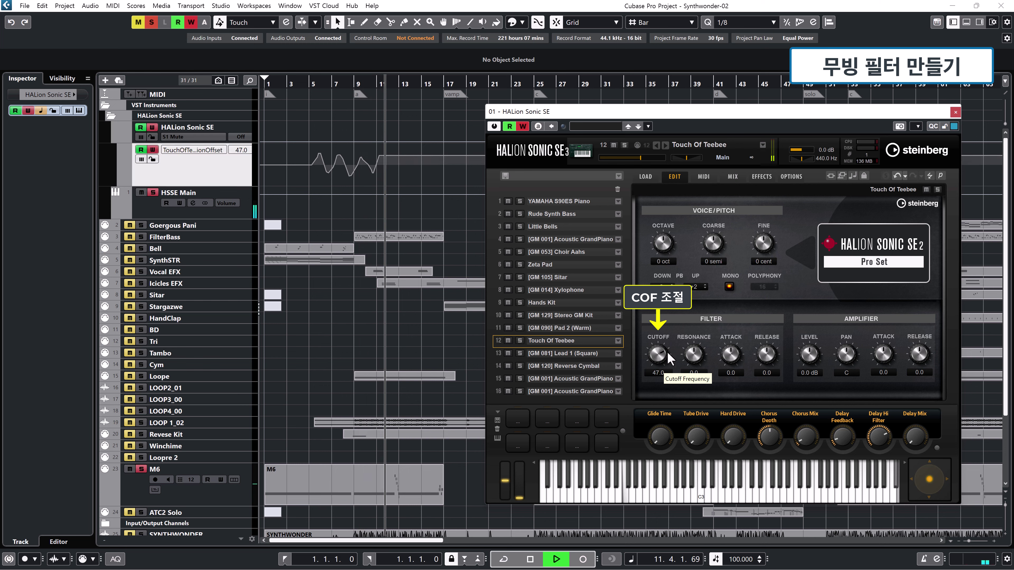
key(space)
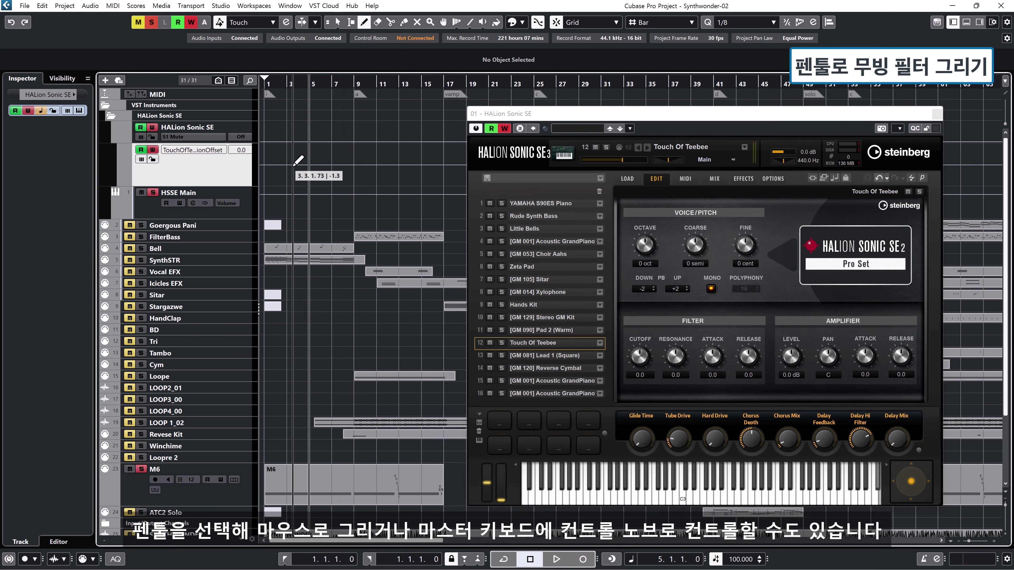
Step: Draw a wavy freehand curve on the cutoff automation track, ending in about bar 8
mouse_move(295, 164)
mouse_down()
mouse_move(305, 147)
mouse_move(312, 183)
mouse_move(327, 149)
mouse_move(338, 182)
mouse_move(344, 161)
mouse_up()
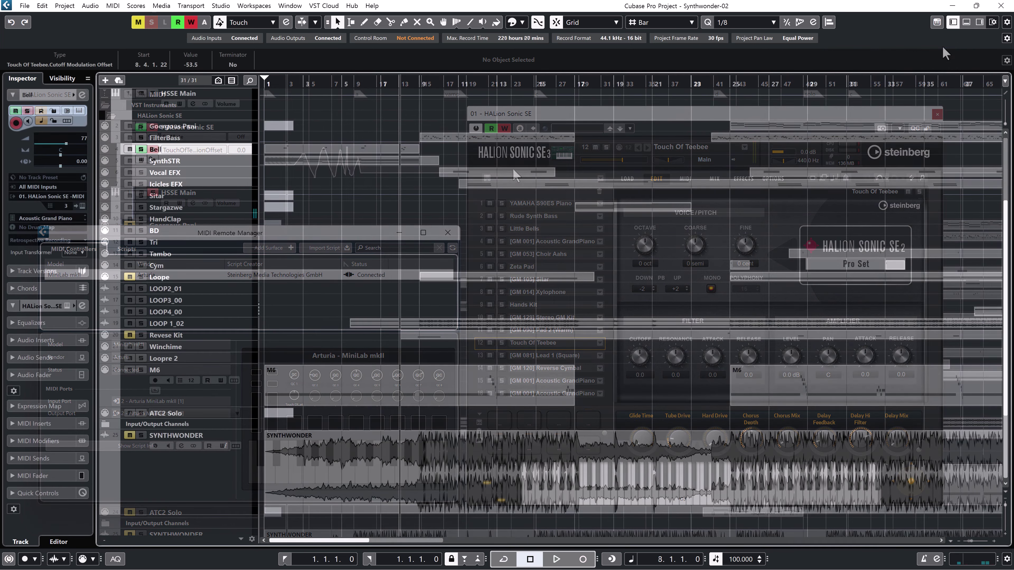
Step: Play the arrangement from bar 8 with the SYNTHWONDER reference track muted to hear the recreated instruments
key(space)
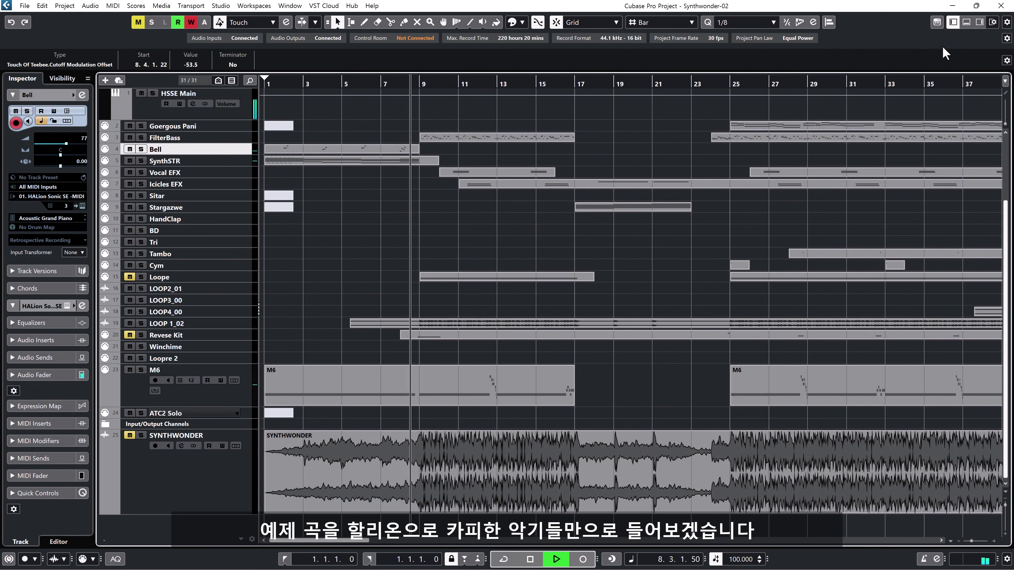